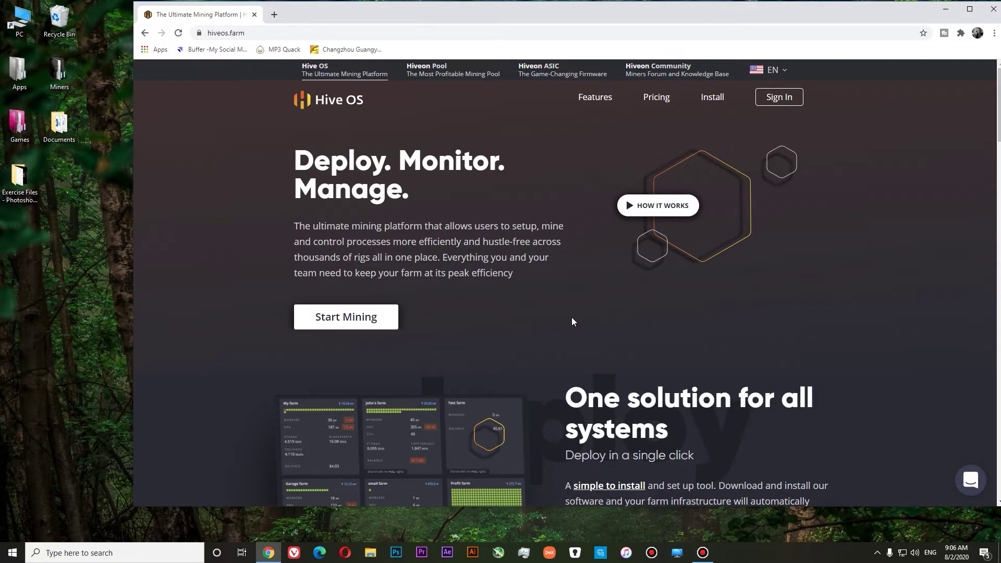
- Check the connected drives in This PC, including the 29.7 GB USB Drive (I:), then maximize Chrome
{"action": "double_click", "coordinate": [19, 20]}
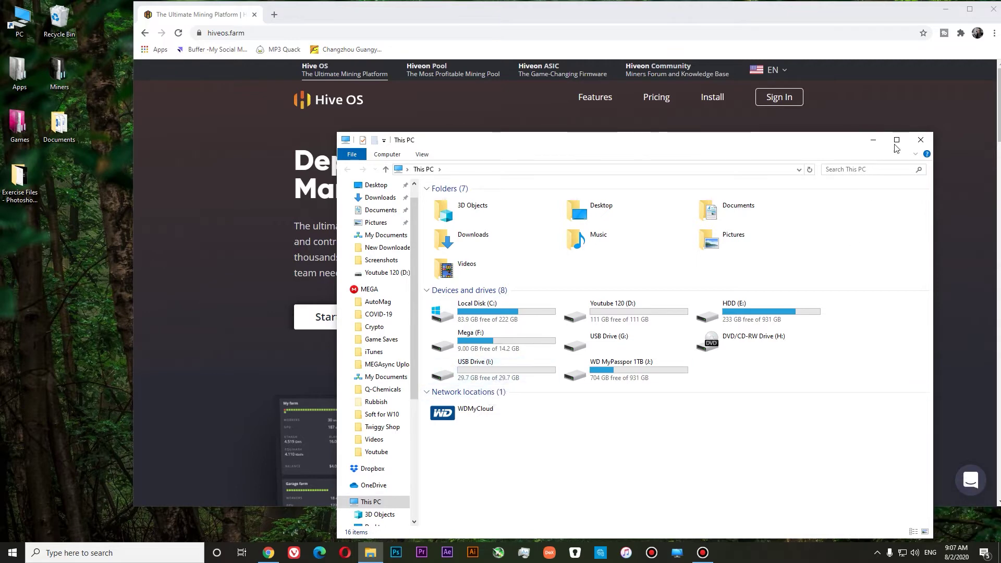
{"action": "left_click", "coordinate": [921, 140]}
{"action": "left_click", "coordinate": [969, 9]}
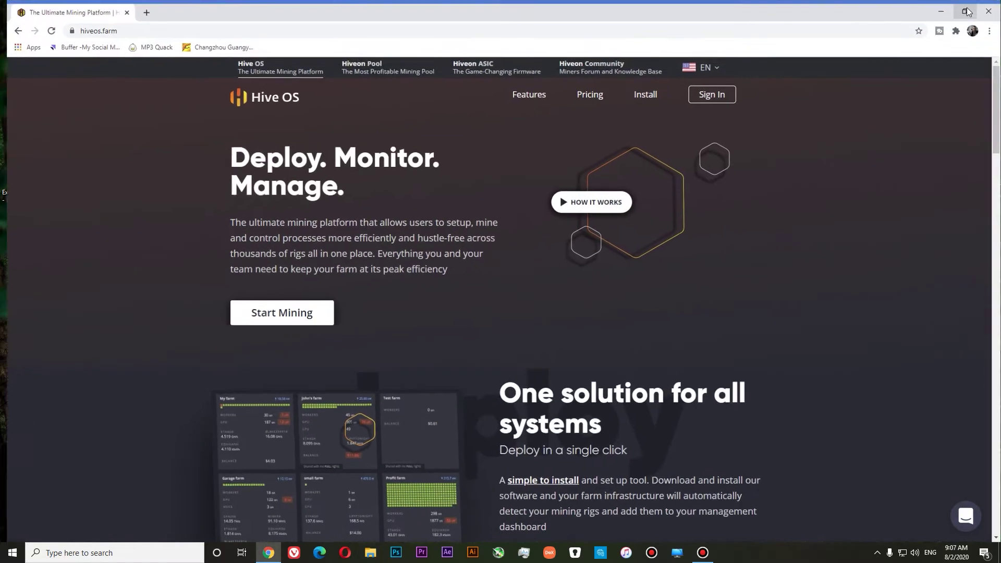
- Download the Hive OS stable GPU image torrent from the Install page and open it in Vuze
{"action": "left_click", "coordinate": [642, 95]}
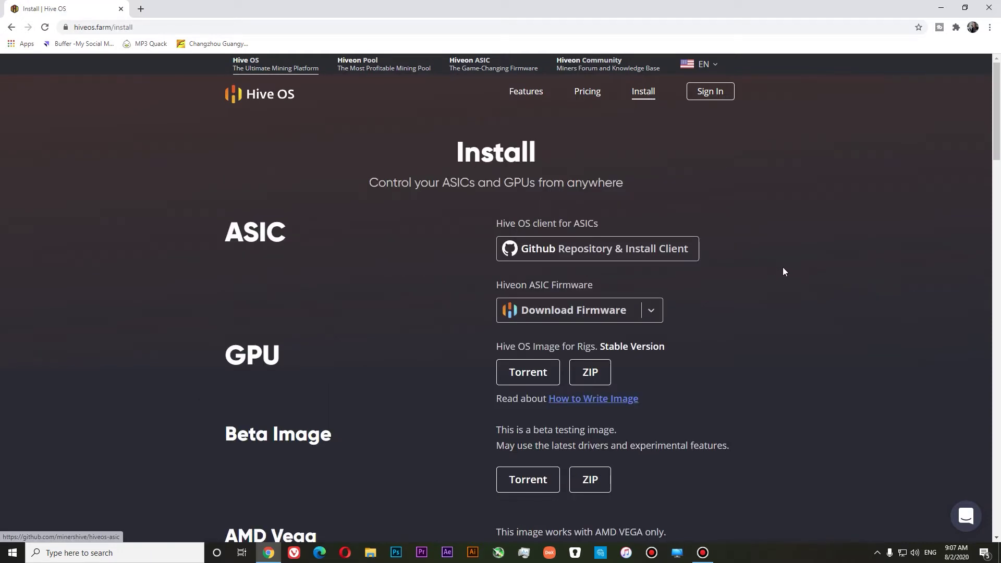
{"action": "scroll", "coordinate": [783, 269], "scroll_direction": "down", "scroll_amount": 1}
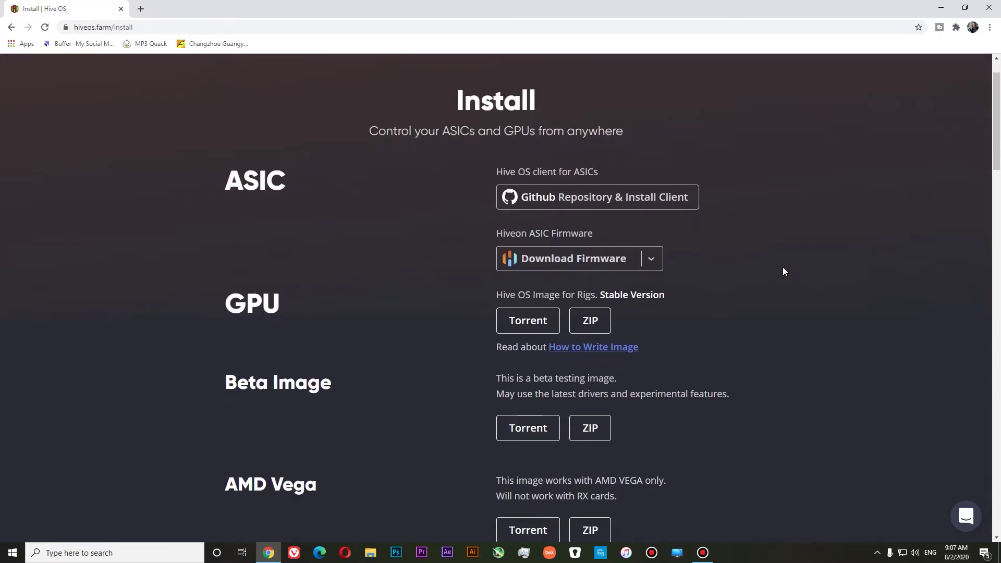
{"action": "scroll", "coordinate": [783, 271], "scroll_direction": "down", "scroll_amount": 1}
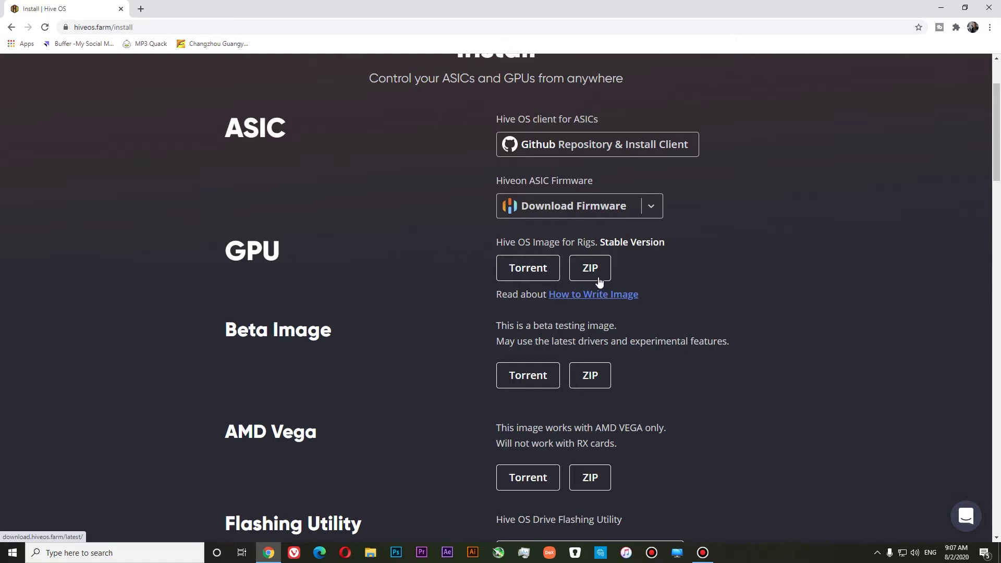
{"action": "left_click", "coordinate": [534, 270]}
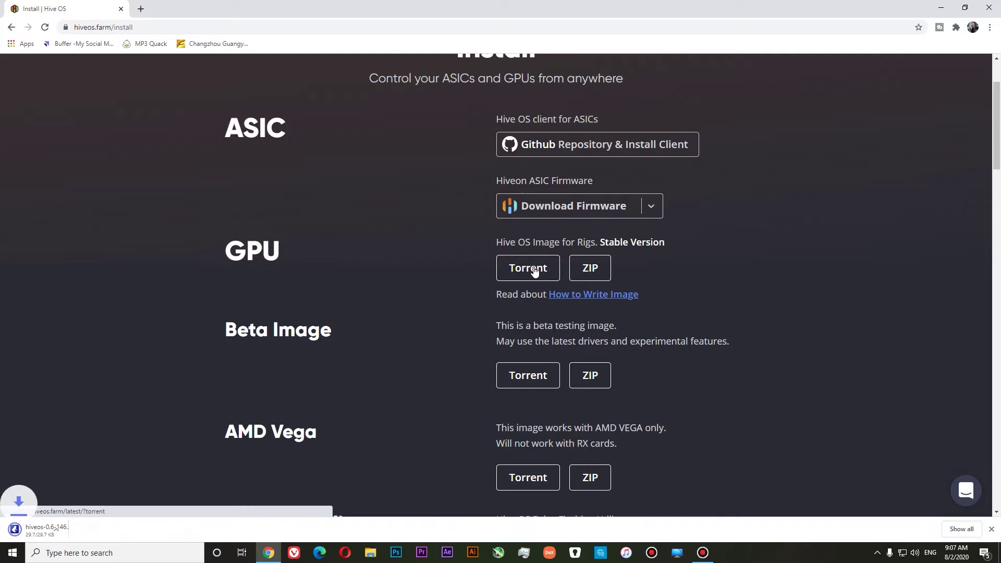
{"action": "left_click", "coordinate": [74, 530]}
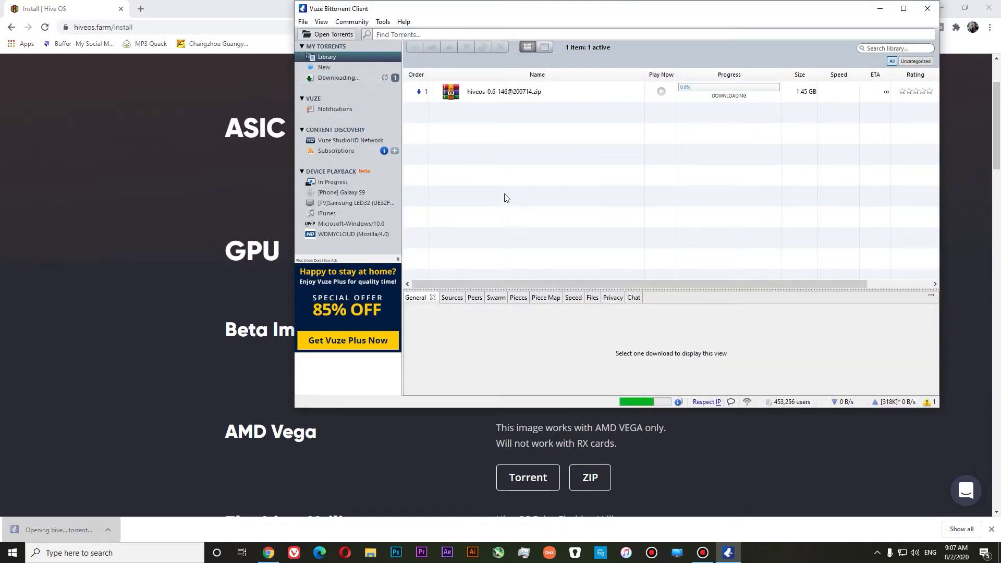
{"action": "left_click_drag", "start_coordinate": [557, 12], "coordinate": [541, 61]}
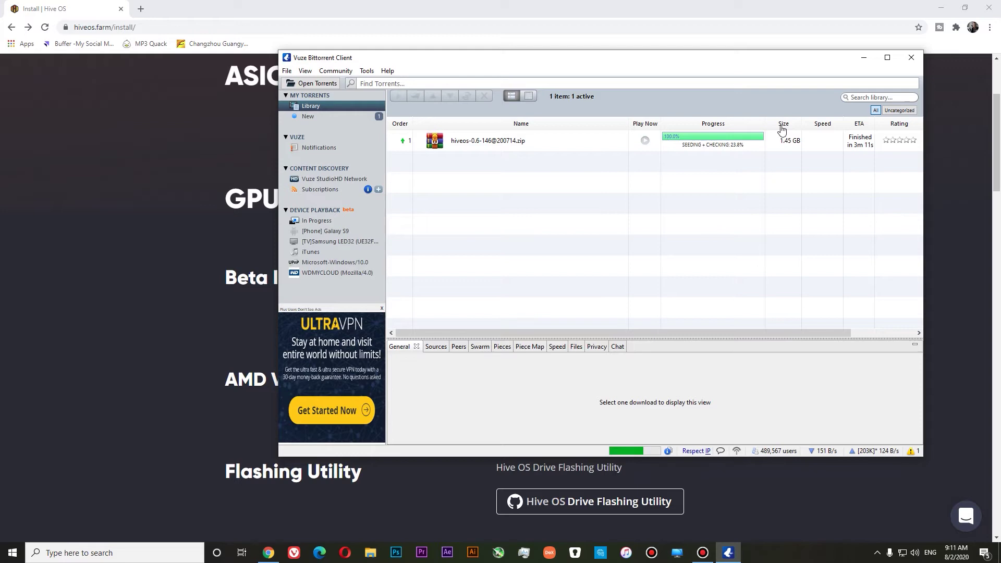
- Minimize Vuze and follow the Rufus link in the Hive OS Write section to rufus.ie
{"action": "left_click", "coordinate": [864, 57]}
{"action": "scroll", "coordinate": [716, 324], "scroll_direction": "down", "scroll_amount": 1}
{"action": "scroll", "coordinate": [700, 360], "scroll_direction": "down", "scroll_amount": 10}
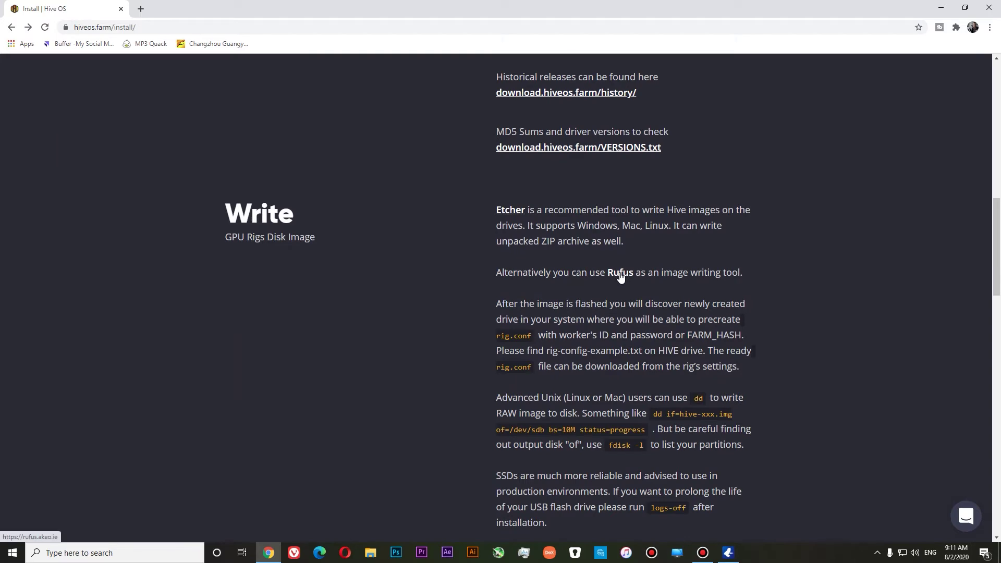
{"action": "left_click", "coordinate": [620, 272]}
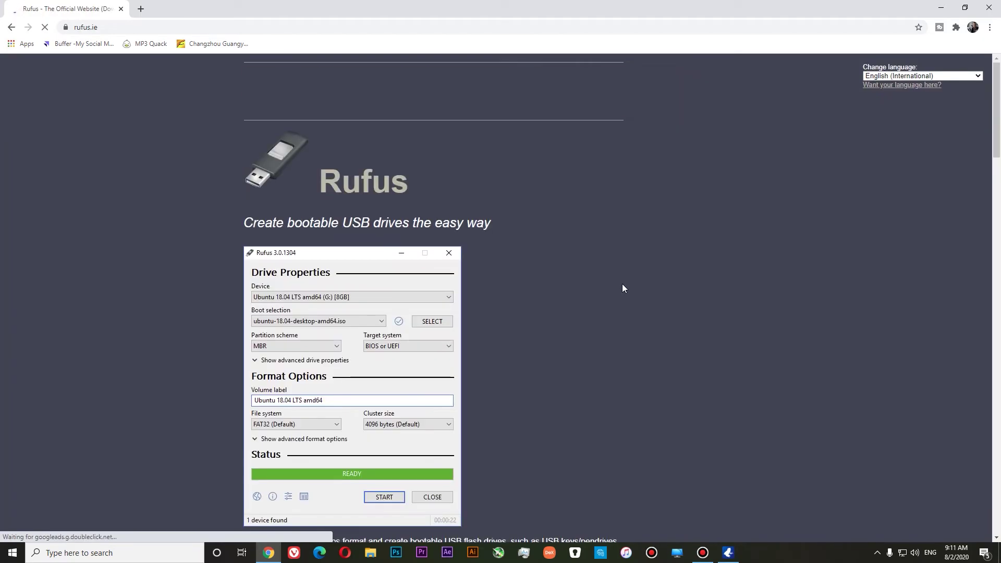
- Download Rufus 3.11 (rufus-3.11.exe) from the rufus.ie Download section
{"action": "scroll", "coordinate": [623, 288], "scroll_direction": "down", "scroll_amount": 3}
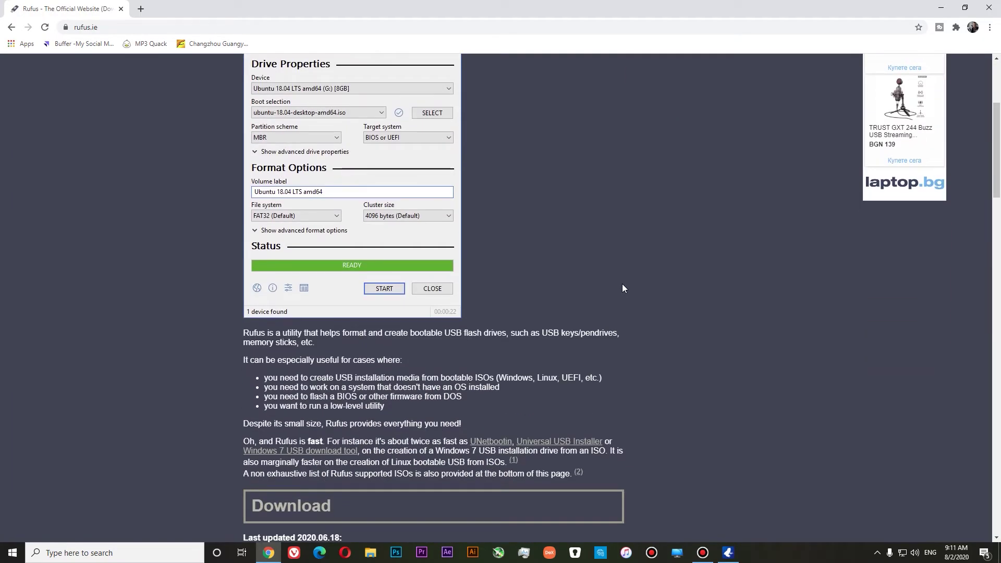
{"action": "scroll", "coordinate": [343, 338], "scroll_direction": "down", "scroll_amount": 3}
{"action": "scroll", "coordinate": [262, 381], "scroll_direction": "down", "scroll_amount": 2}
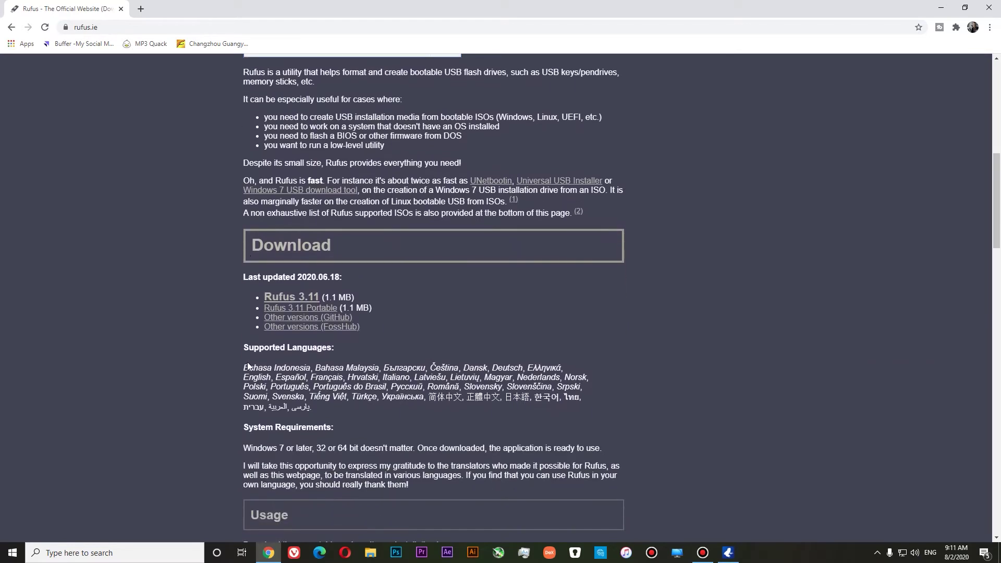
{"action": "left_click", "coordinate": [292, 297]}
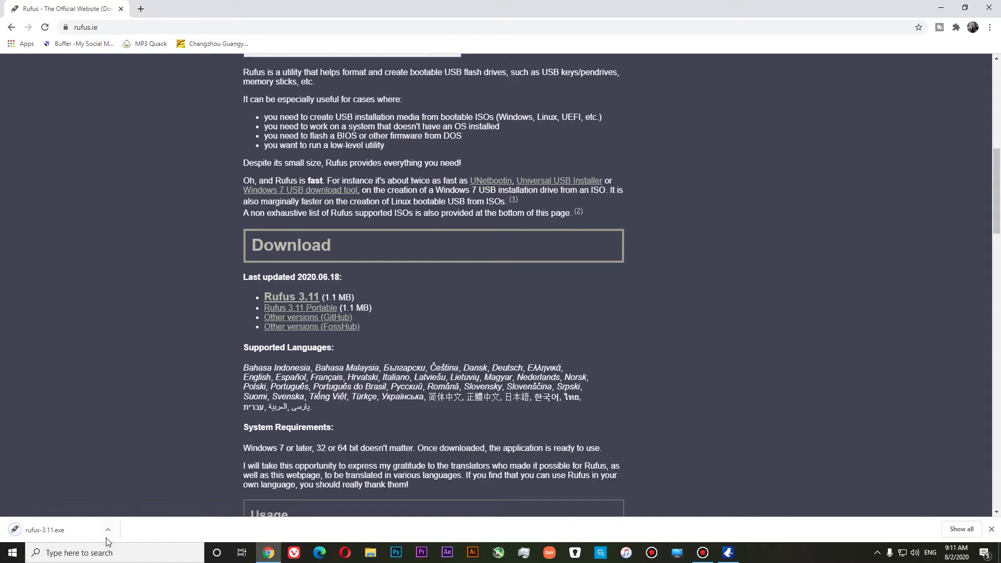
{"action": "left_click", "coordinate": [108, 530]}
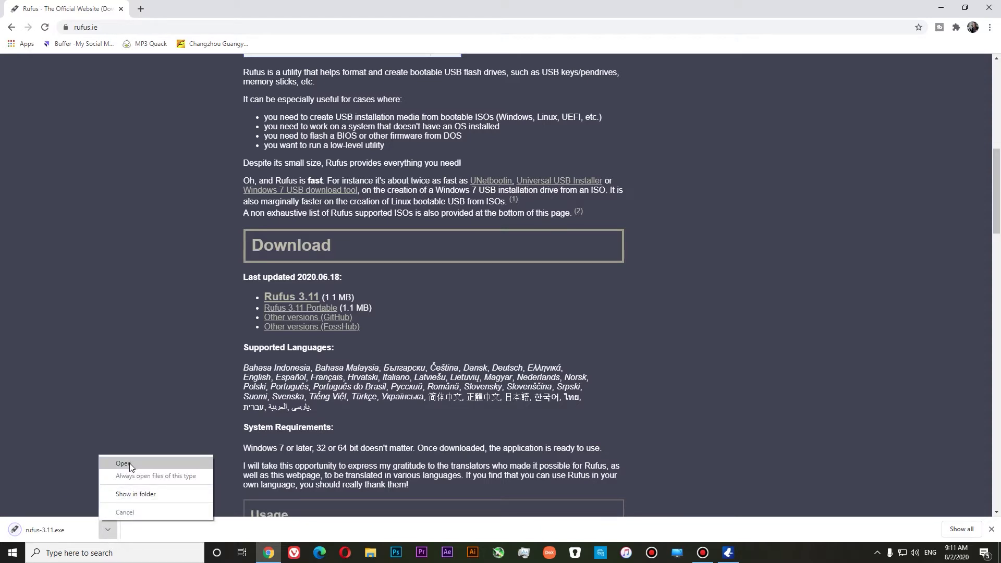
- Launch Rufus 3.11 with the 32 GB NO_LABEL (I:) drive as target, then minimize Chrome
{"action": "left_click", "coordinate": [124, 464]}
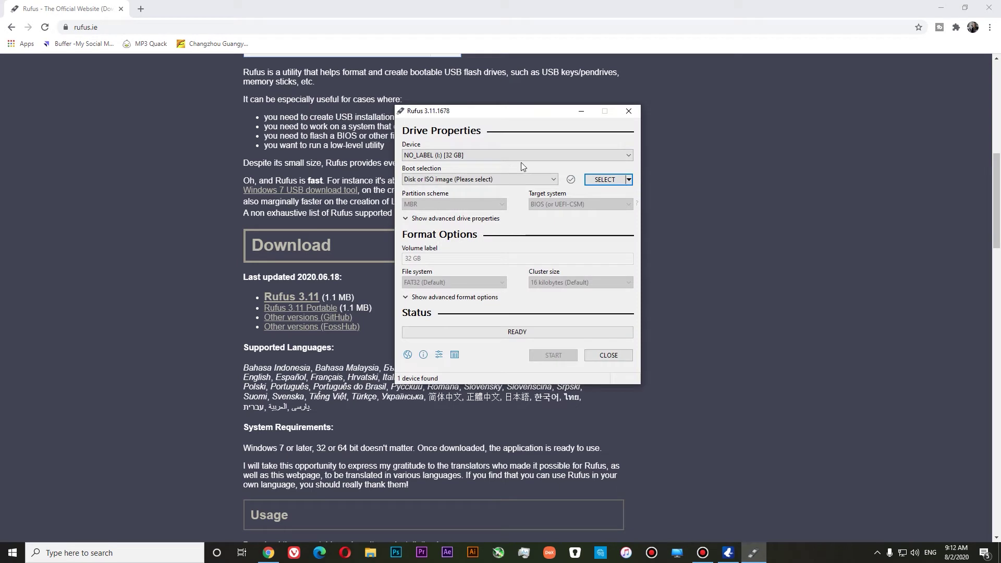
{"action": "left_click", "coordinate": [529, 157]}
{"action": "left_click", "coordinate": [491, 164]}
{"action": "left_click", "coordinate": [603, 180]}
{"action": "left_click", "coordinate": [941, 7]}
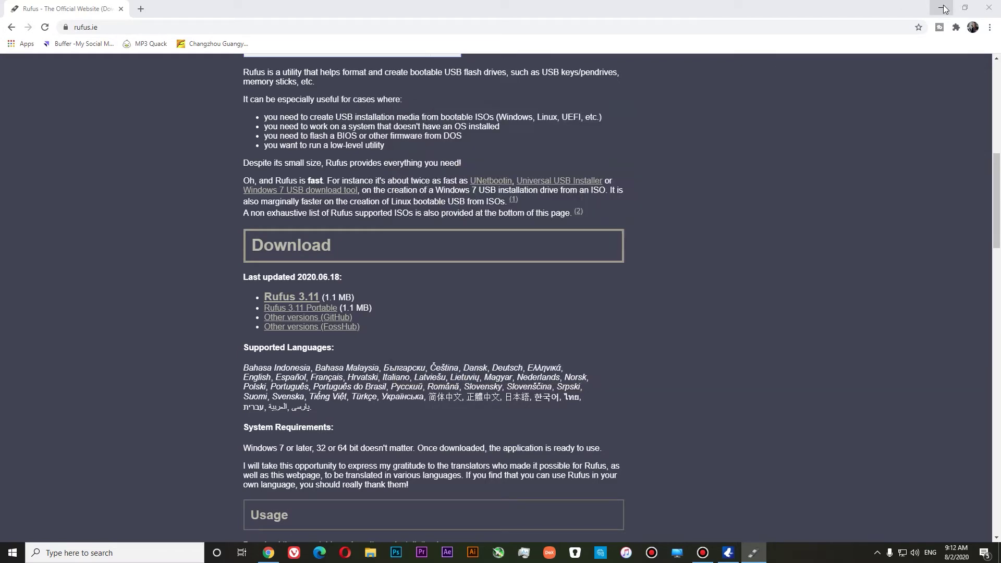
{"action": "left_click_drag", "start_coordinate": [534, 113], "coordinate": [605, 45]}
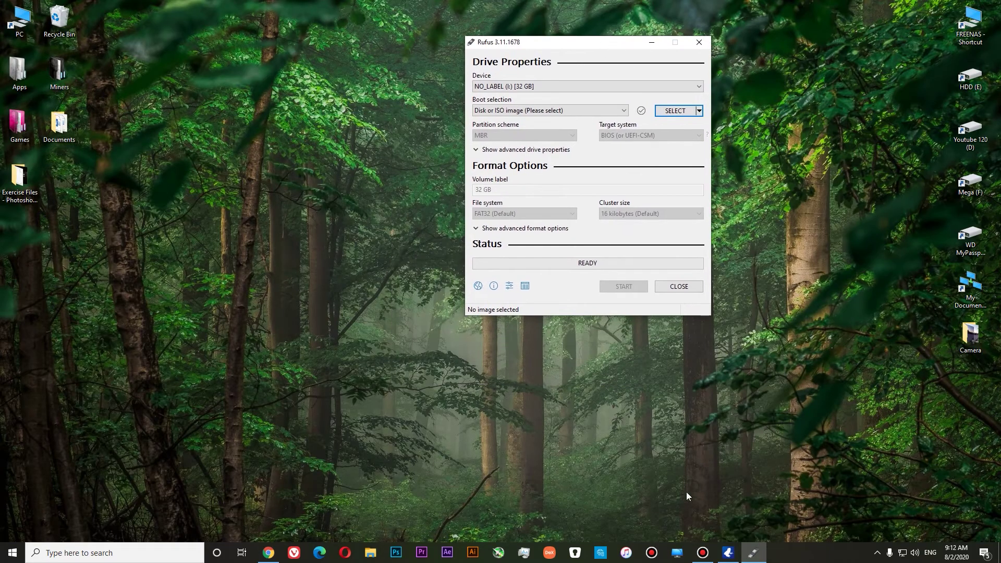
{"action": "left_click", "coordinate": [728, 553]}
{"action": "left_click", "coordinate": [539, 136]}
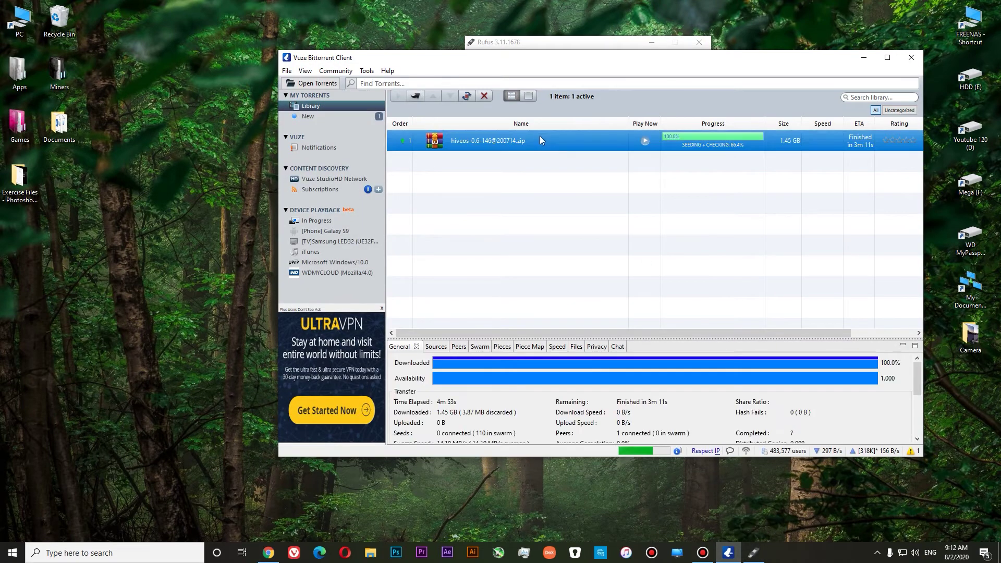
{"action": "right_click", "coordinate": [540, 136]}
{"action": "left_click", "coordinate": [579, 131]}
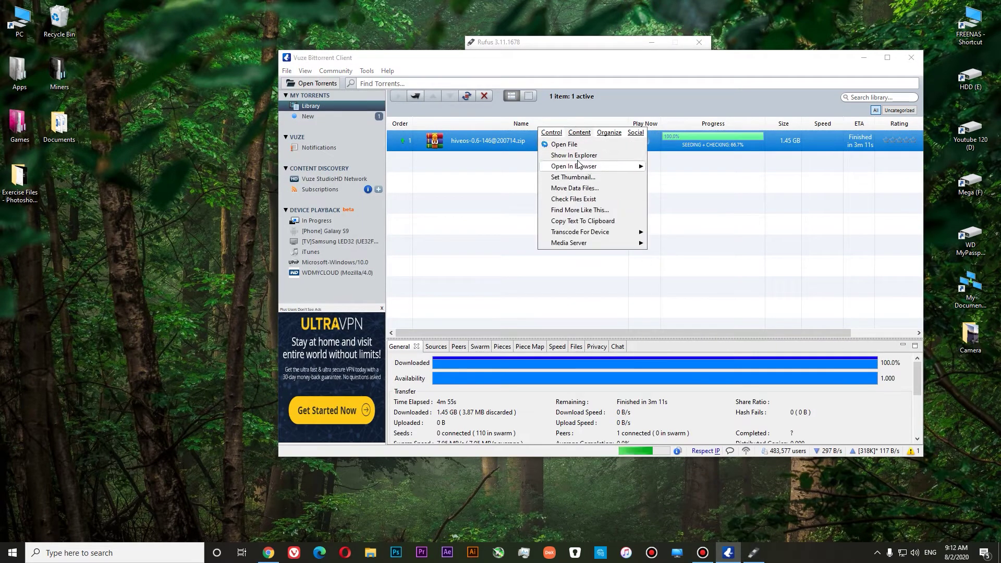
{"action": "left_click", "coordinate": [577, 155]}
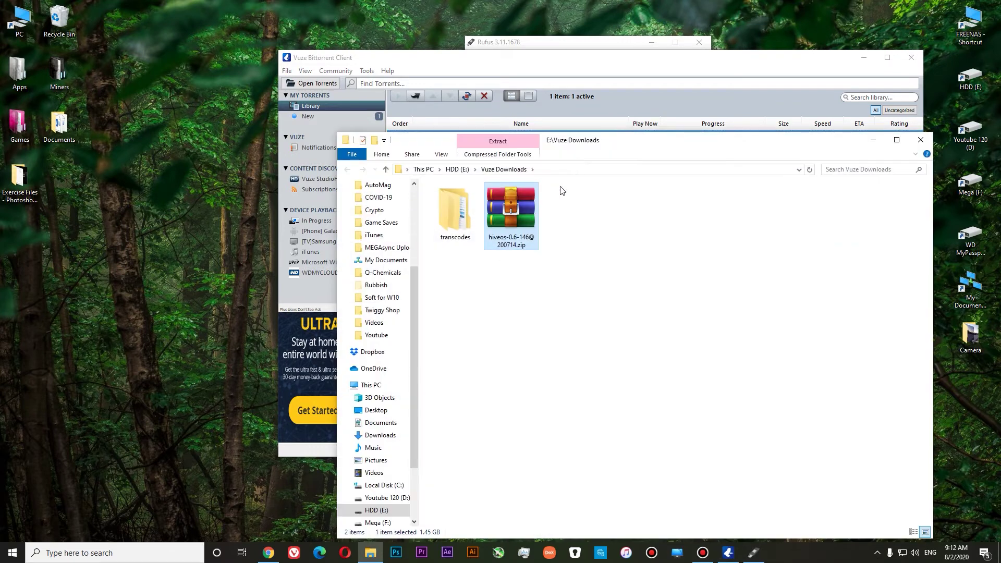
{"action": "double_click", "coordinate": [518, 205]}
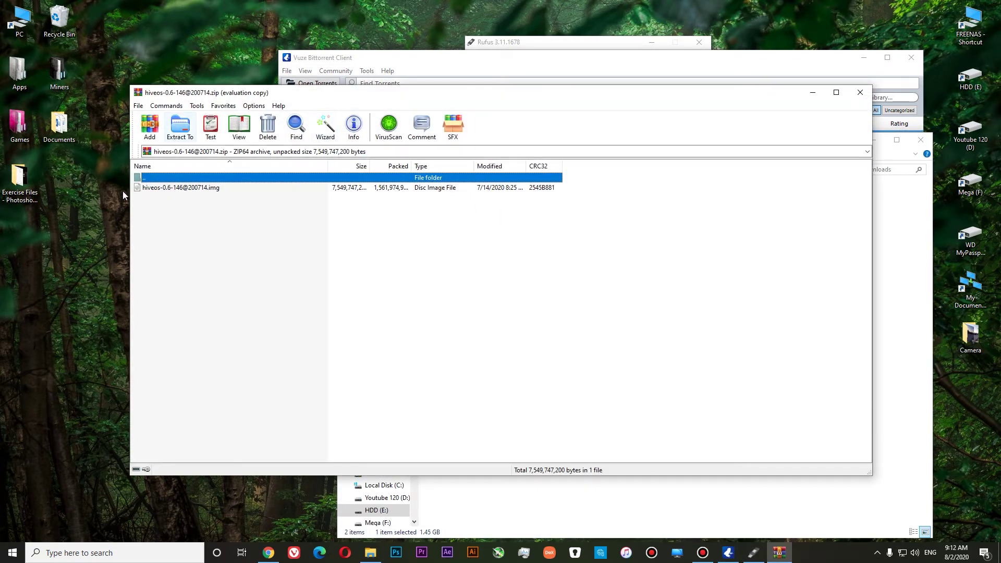
{"action": "left_click_drag", "start_coordinate": [166, 189], "coordinate": [70, 174]}
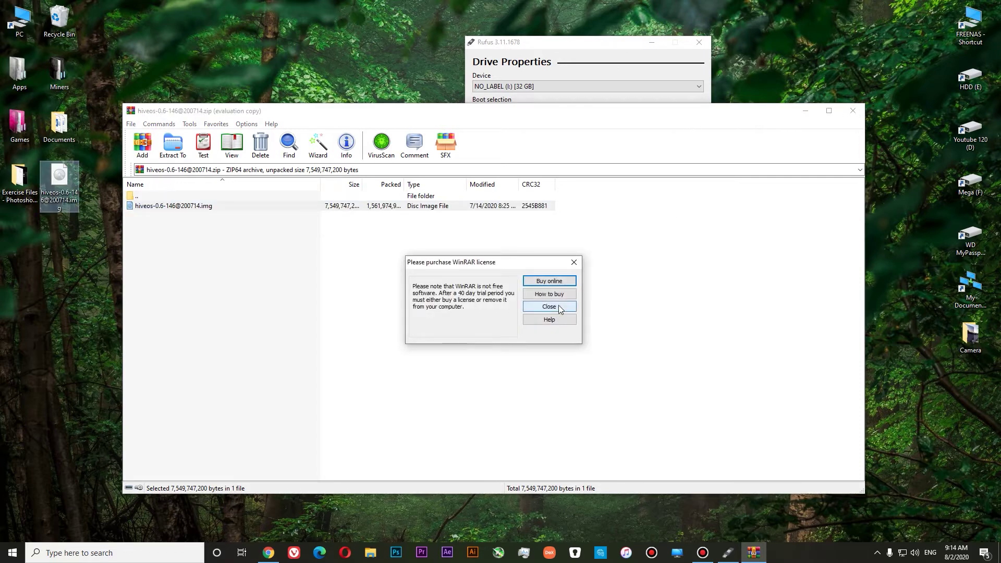
{"action": "left_click", "coordinate": [549, 307]}
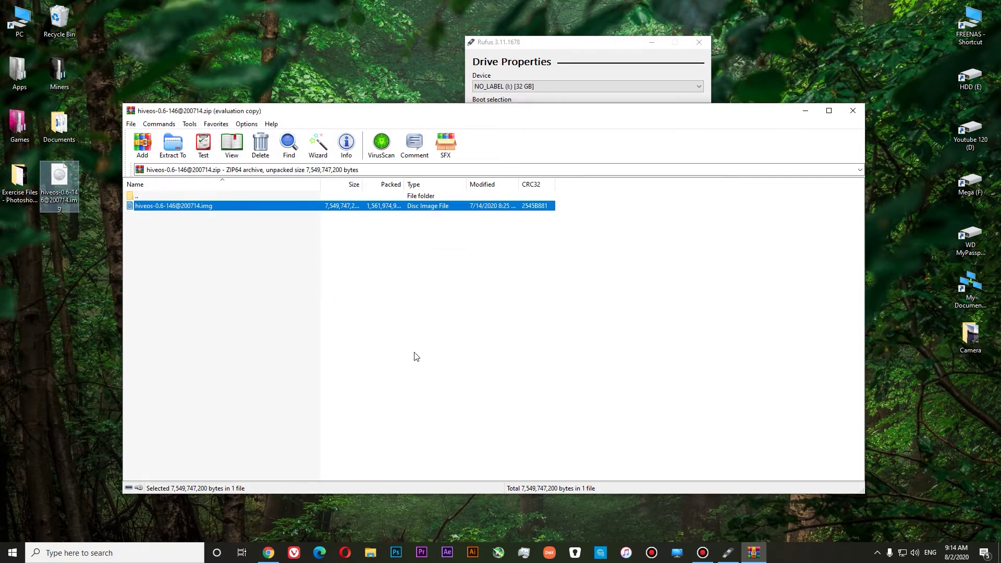
{"action": "left_click", "coordinate": [853, 111]}
{"action": "left_click", "coordinate": [673, 110]}
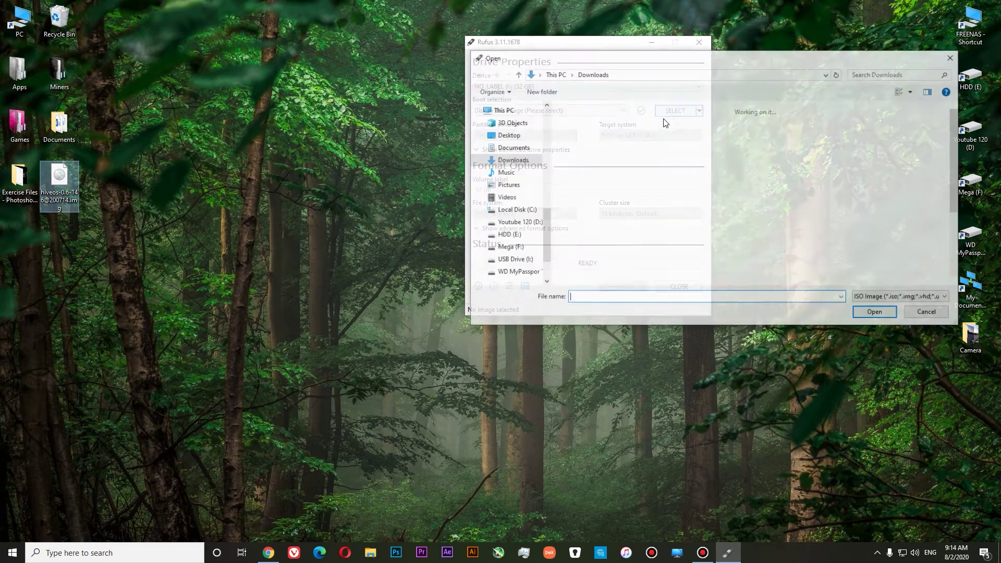
{"action": "left_click", "coordinate": [511, 138]}
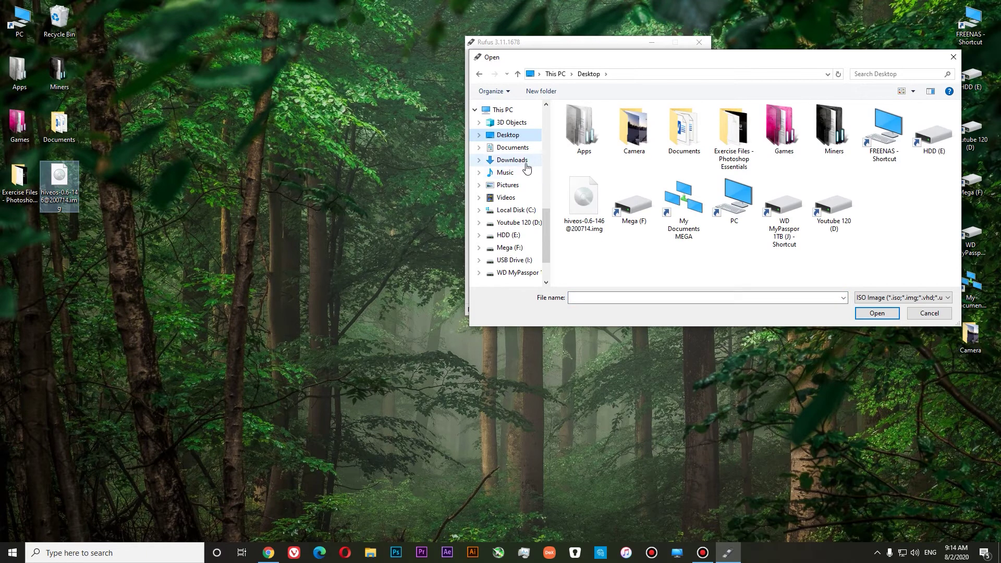
{"action": "double_click", "coordinate": [583, 200]}
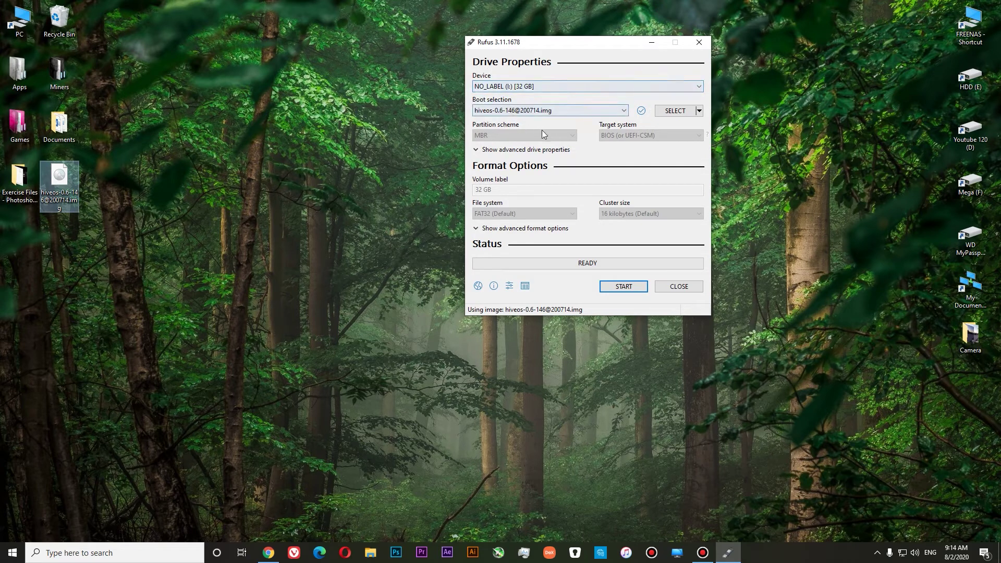
- Write the Hive OS image to the 32 GB drive, confirming the erase, then open This PC
{"action": "left_click", "coordinate": [633, 288]}
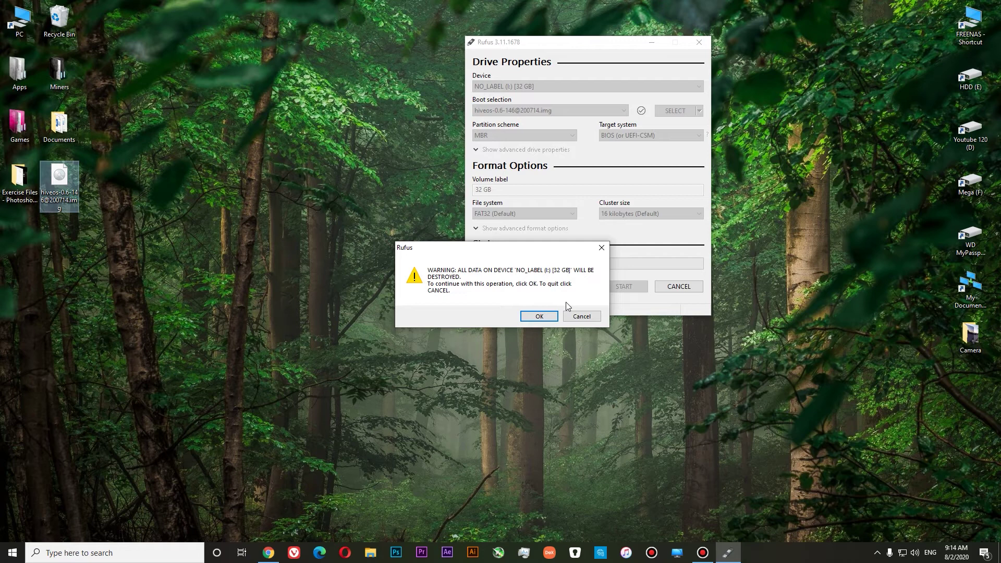
{"action": "left_click", "coordinate": [535, 316]}
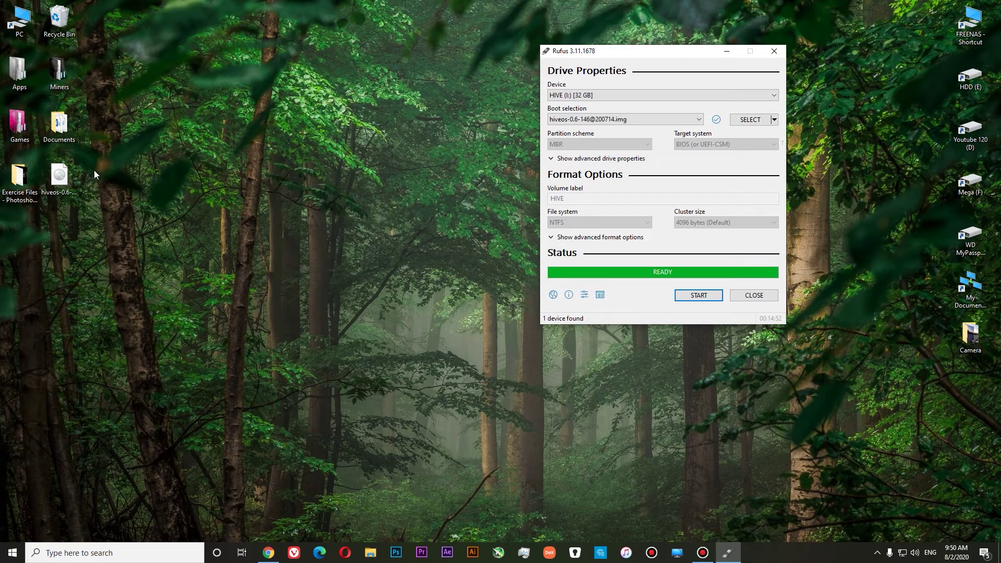
{"action": "double_click", "coordinate": [9, 36]}
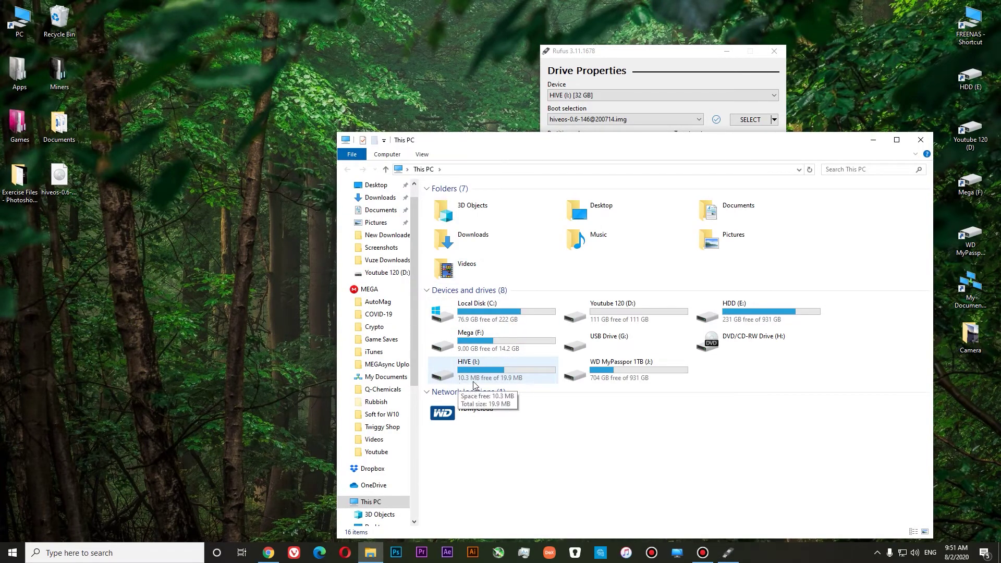
- Open the HIVE (I:) drive to view its config files and move its window aside
{"action": "double_click", "coordinate": [474, 384]}
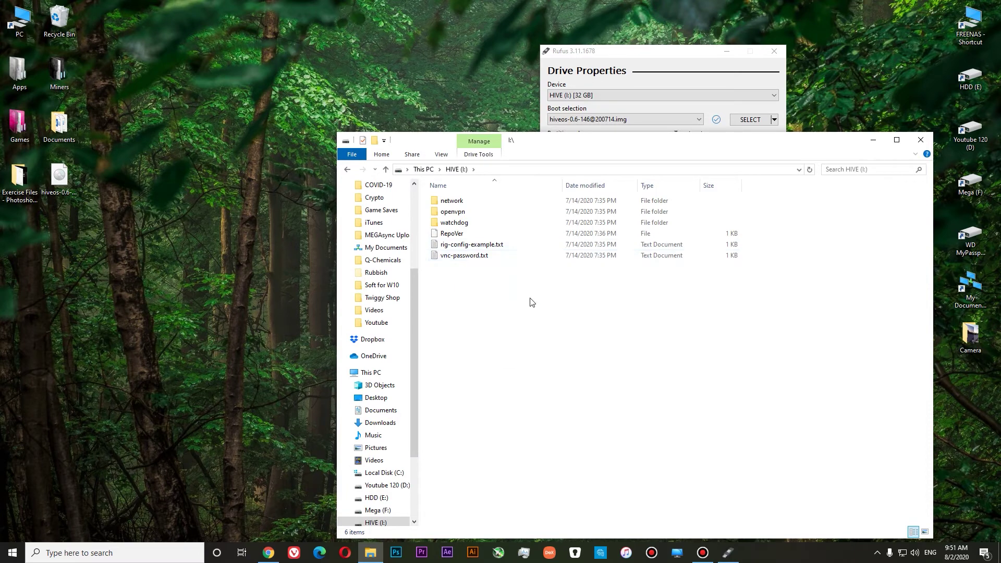
{"action": "left_click_drag", "start_coordinate": [585, 144], "coordinate": [474, 117]}
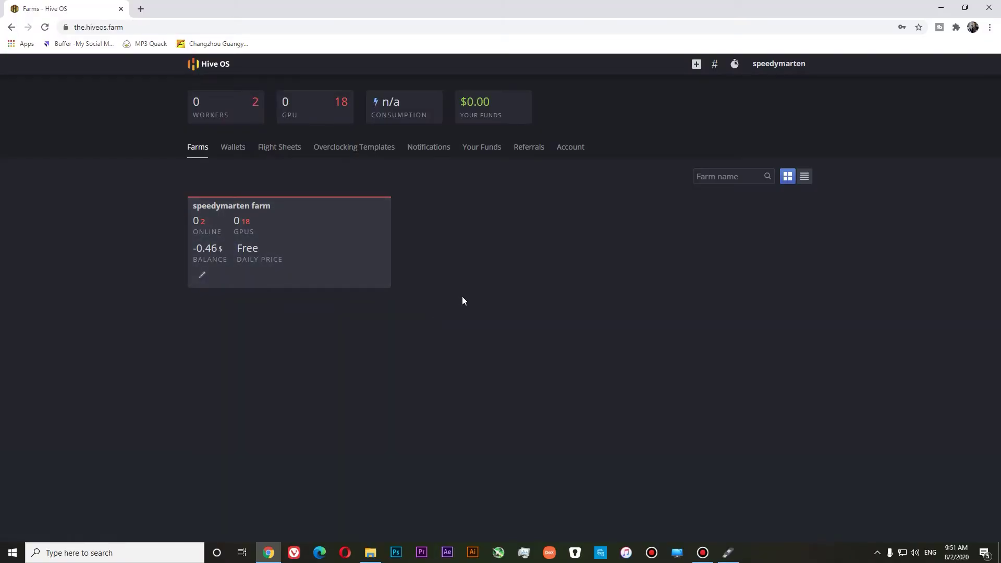
- Add a new worker named Test1 to the farm
{"action": "left_click", "coordinate": [299, 232]}
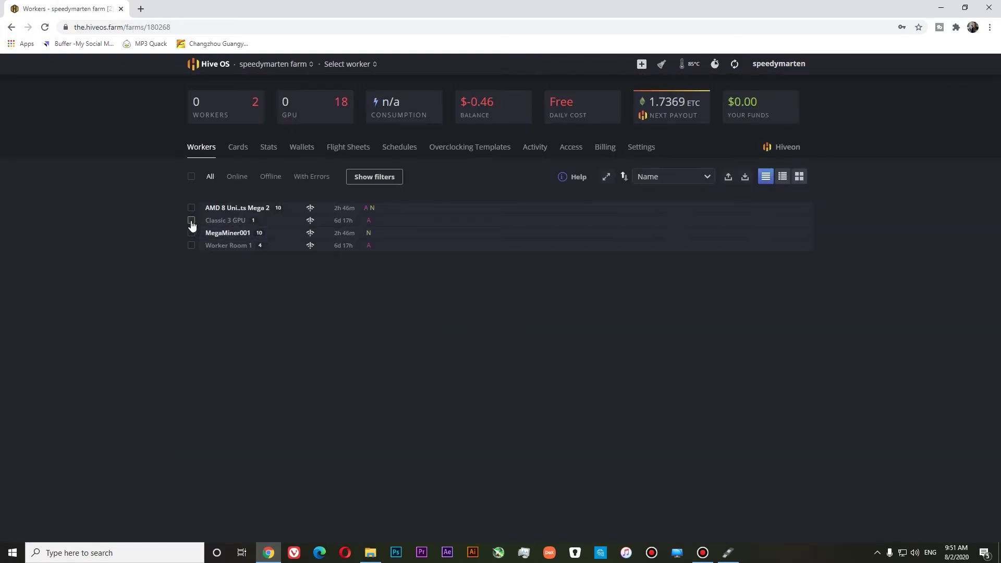
{"action": "left_click", "coordinate": [640, 66]}
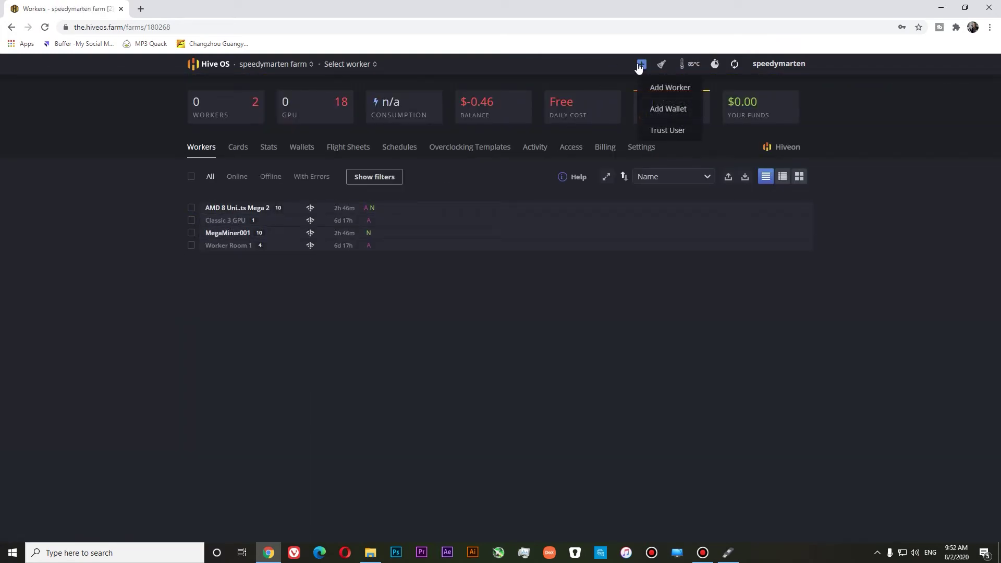
{"action": "left_click", "coordinate": [661, 88]}
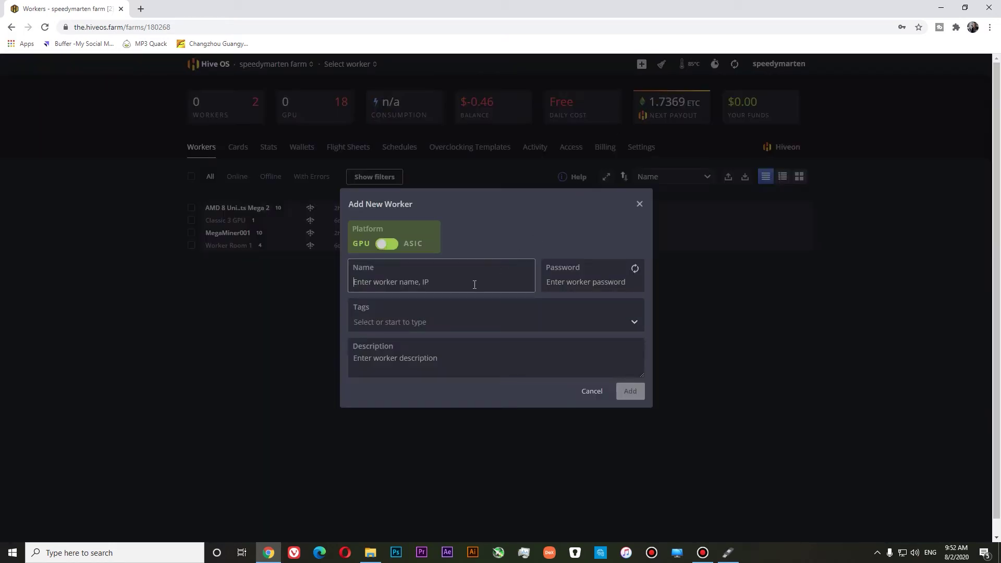
{"action": "type", "text": "Test1"}
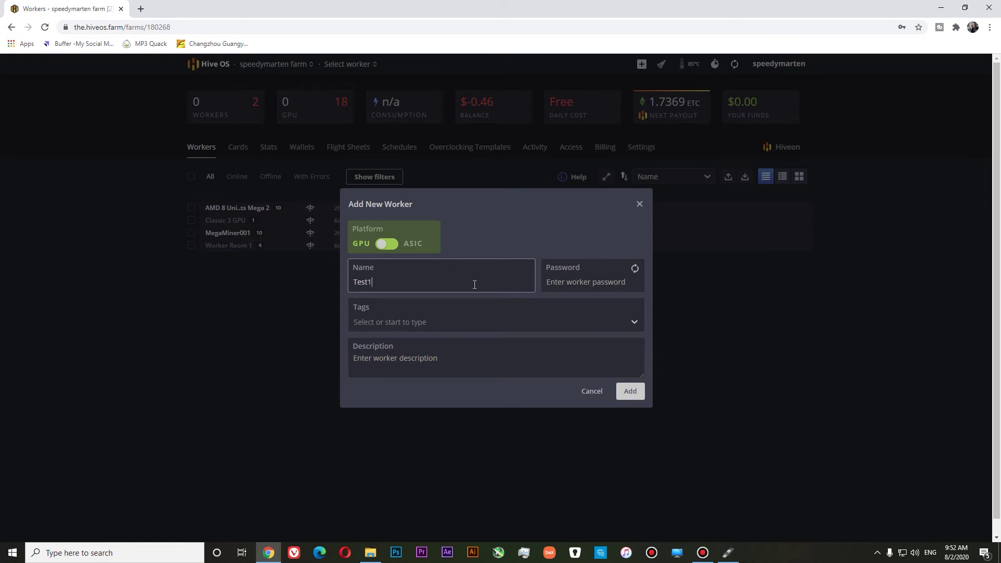
{"action": "left_click", "coordinate": [632, 392]}
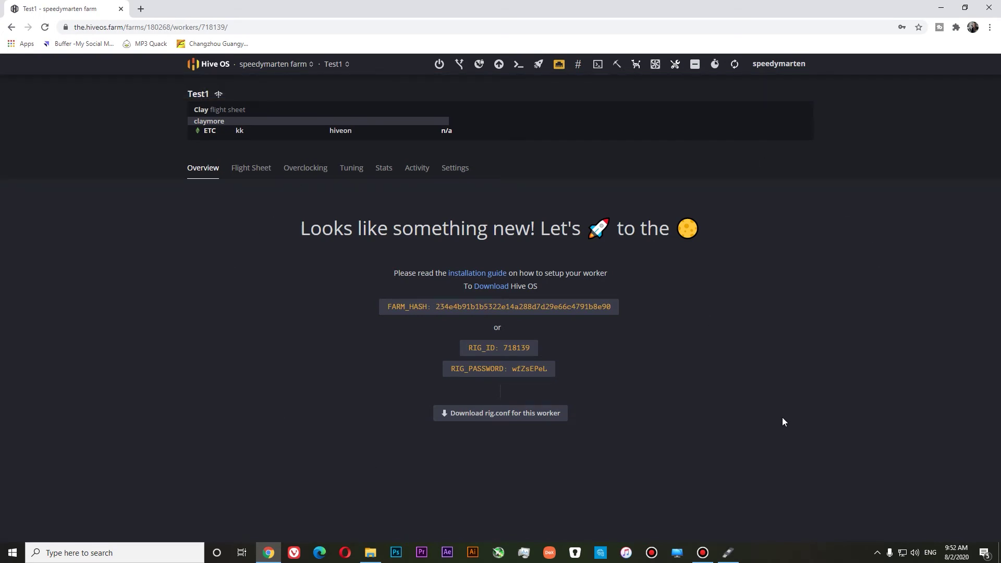
- Download the Test1 rig.conf file and reveal it in the Downloads folder
{"action": "left_click", "coordinate": [489, 414]}
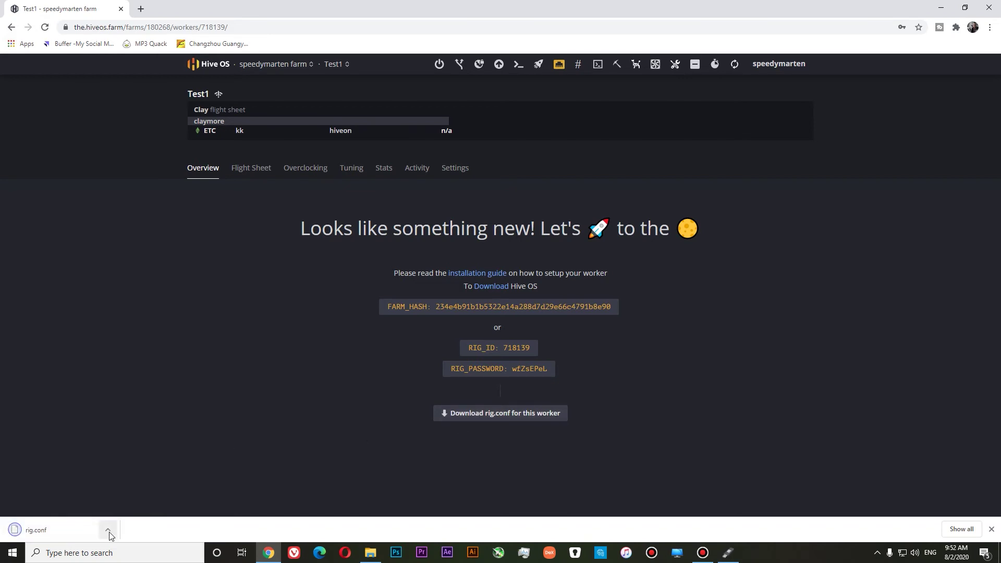
{"action": "left_click", "coordinate": [108, 532]}
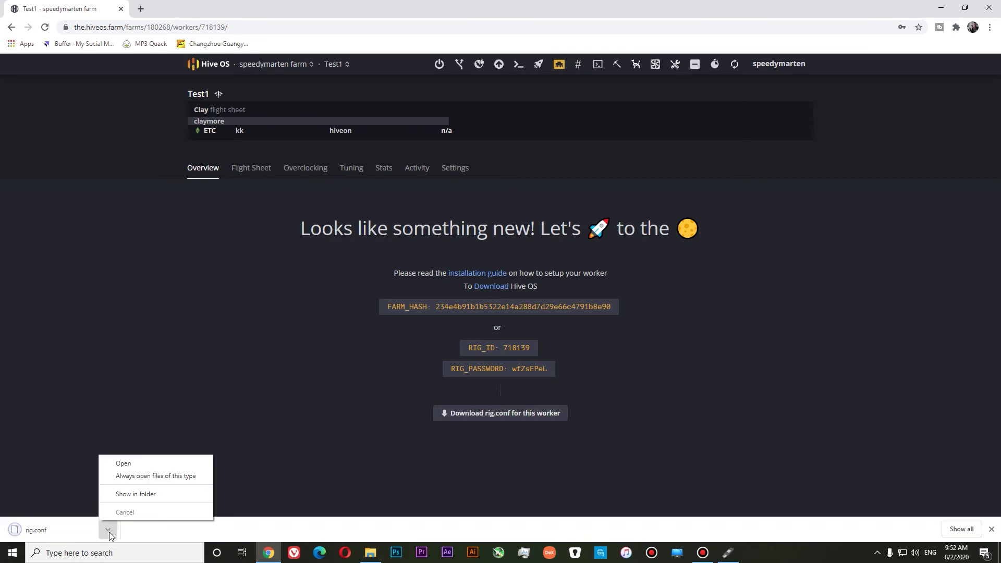
{"action": "left_click", "coordinate": [150, 497]}
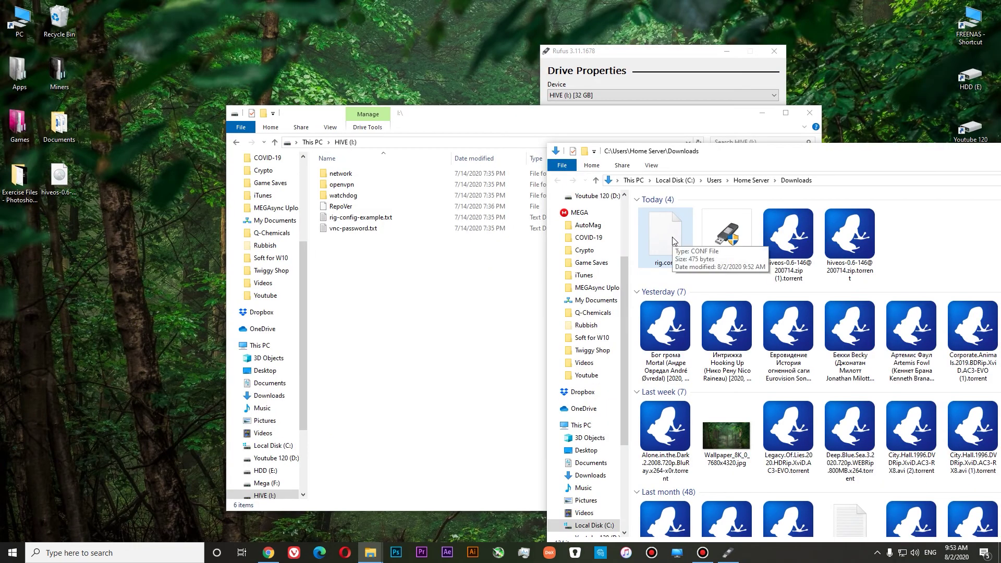
- Copy rig.conf from the Downloads window onto the HIVE (I:) drive, then clear the selection
{"action": "left_click_drag", "start_coordinate": [672, 241], "coordinate": [415, 310]}
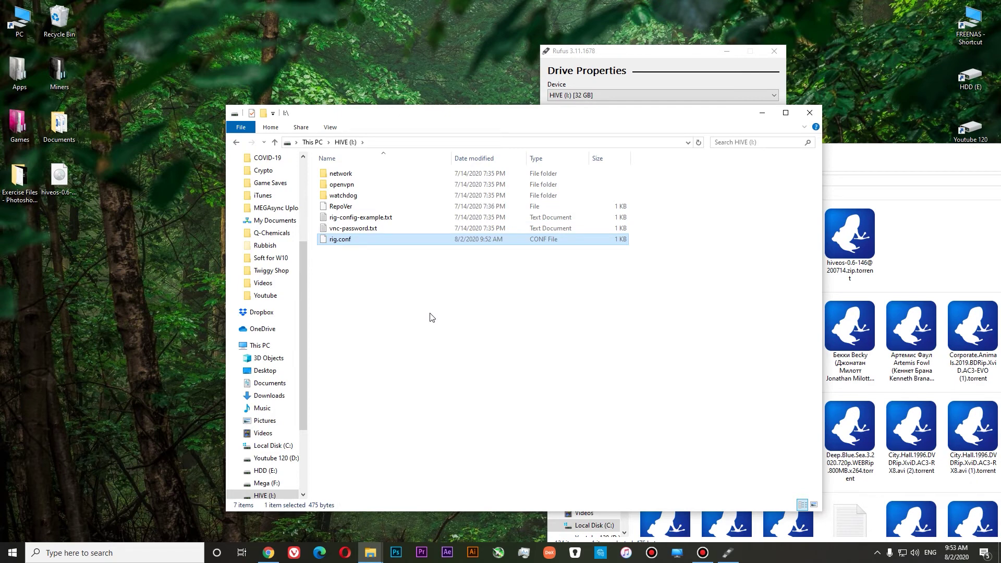
{"action": "left_click", "coordinate": [431, 318]}
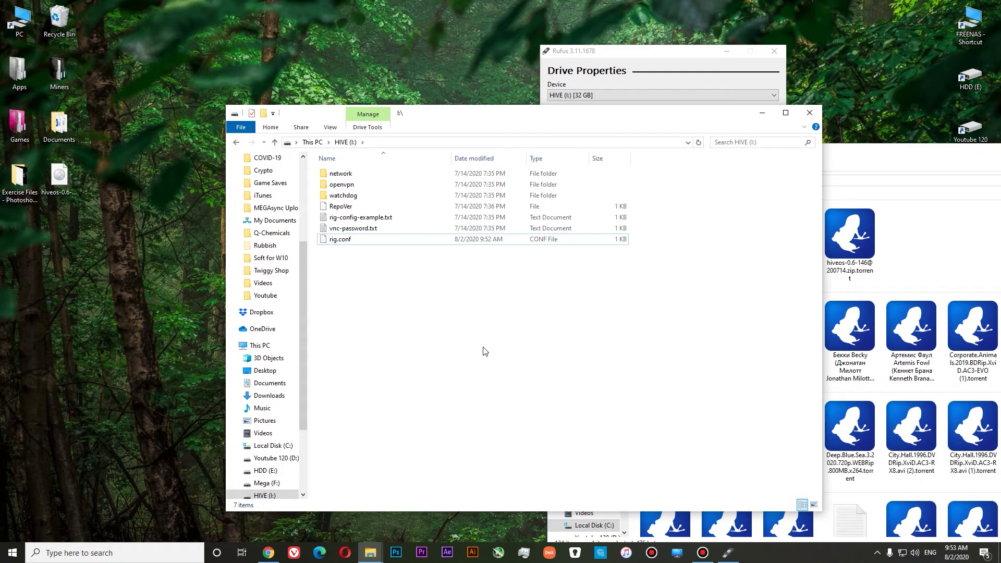
- Back in Hive OS, reopen the farm's worker list and set auto-refresh to 1 Minute
{"action": "key", "text": "alt+Tab"}
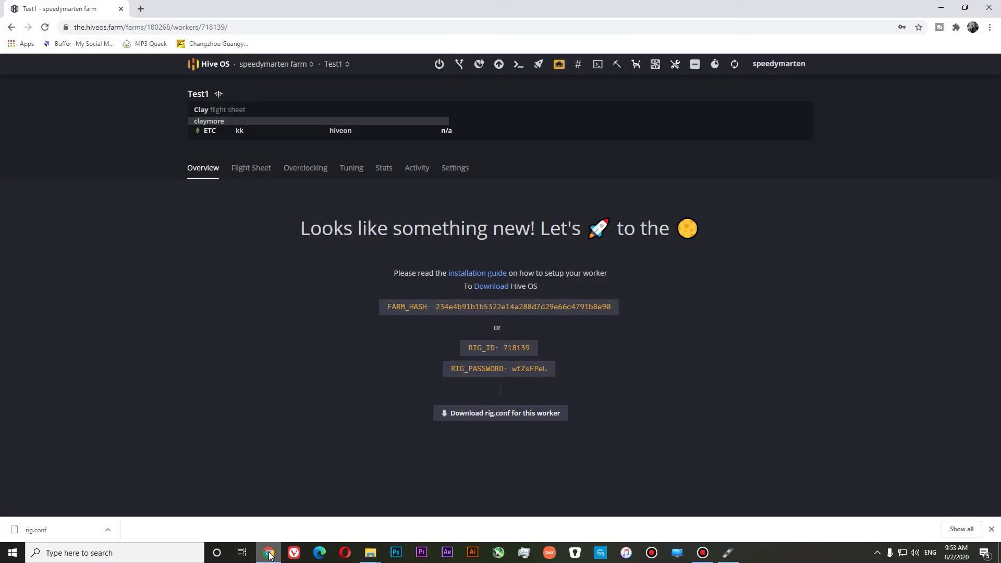
{"action": "left_click", "coordinate": [205, 169]}
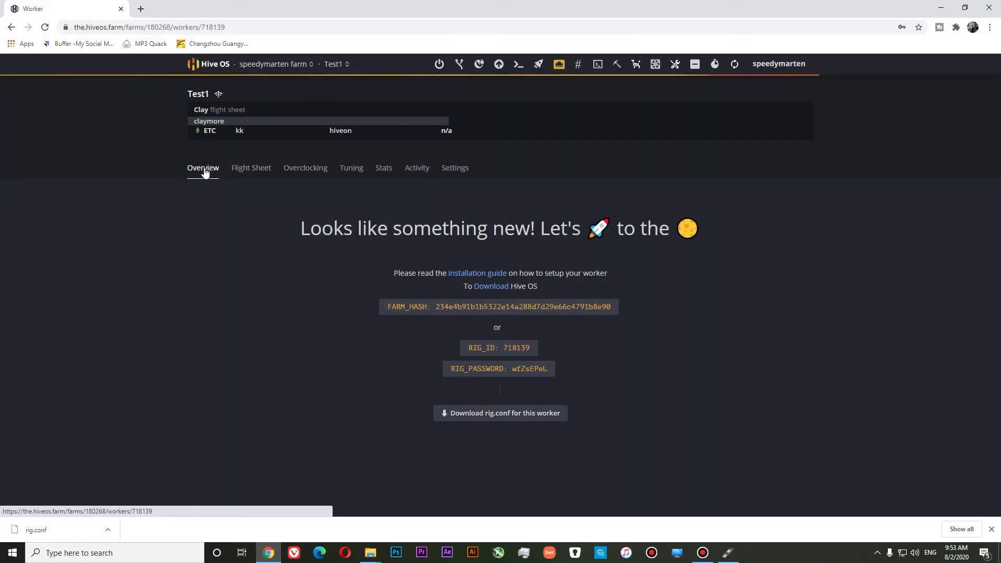
{"action": "left_click", "coordinate": [209, 63]}
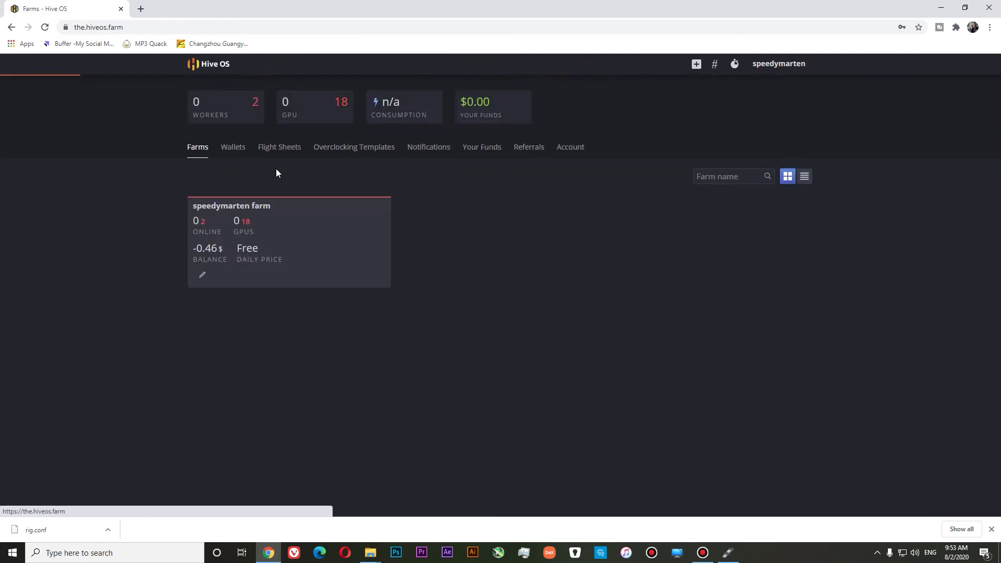
{"action": "left_click", "coordinate": [364, 221]}
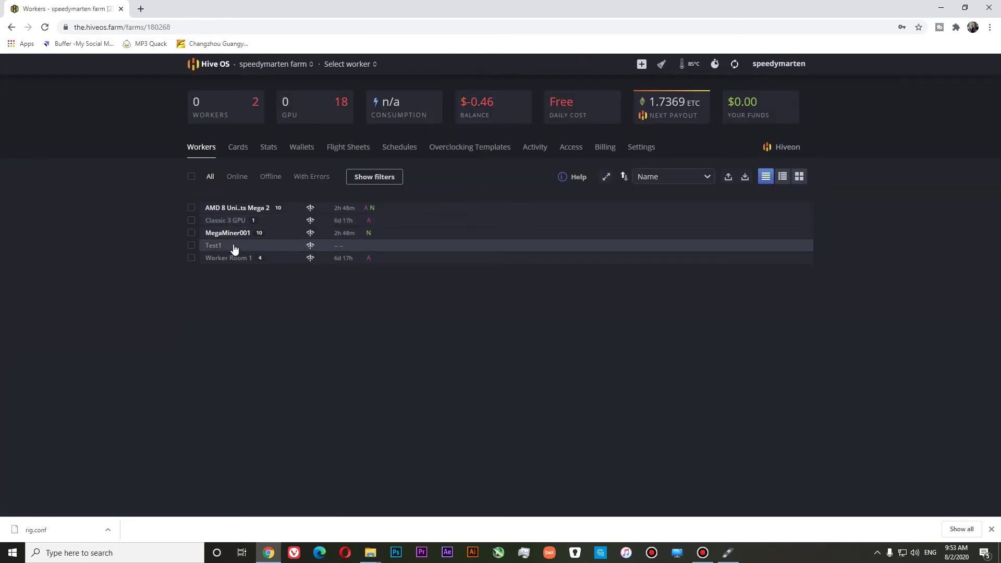
{"action": "left_click", "coordinate": [715, 65]}
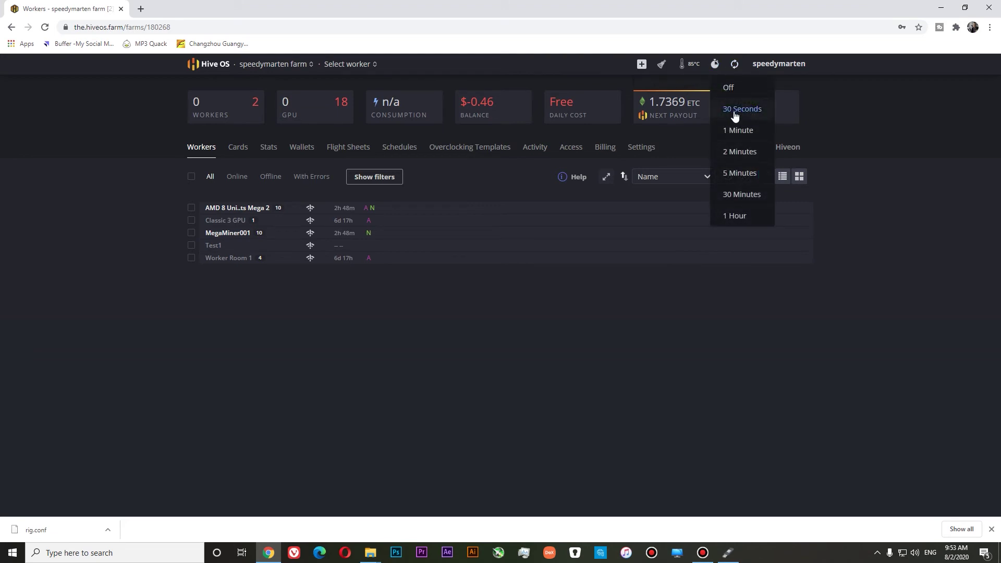
{"action": "left_click", "coordinate": [737, 132]}
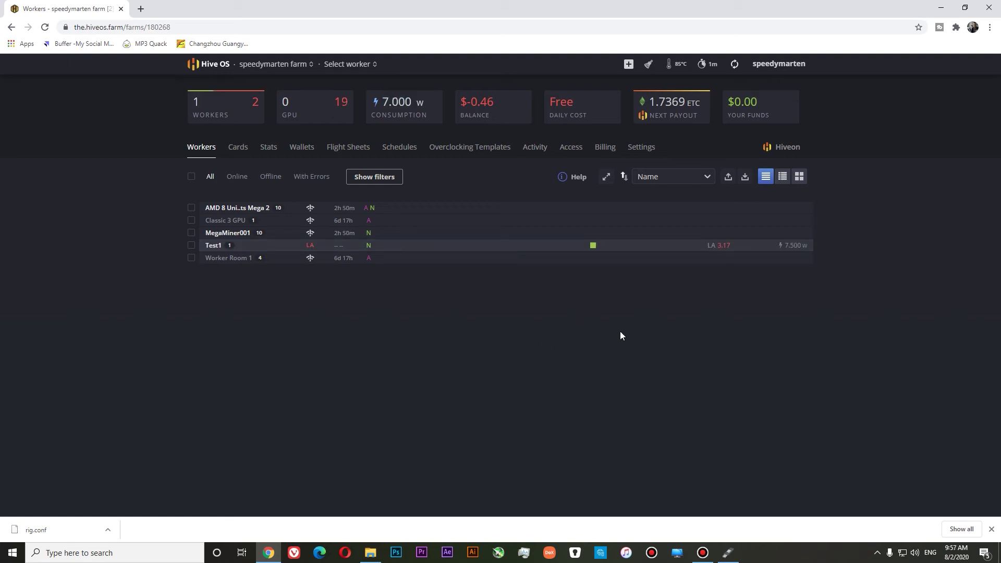
- Open Test1's Overview showing its GeForce GTX 1060 6GB and system details
{"action": "left_click", "coordinate": [214, 245]}
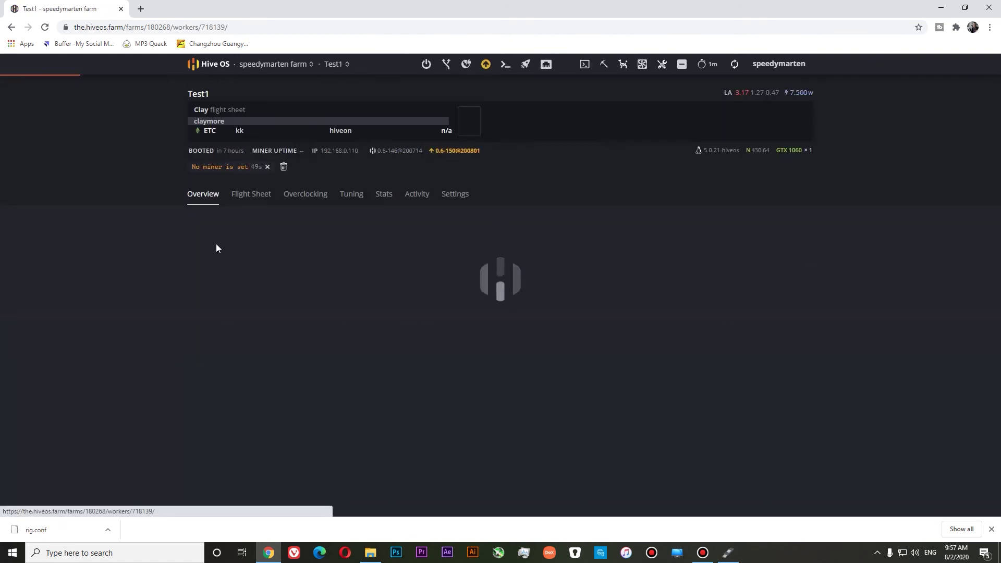